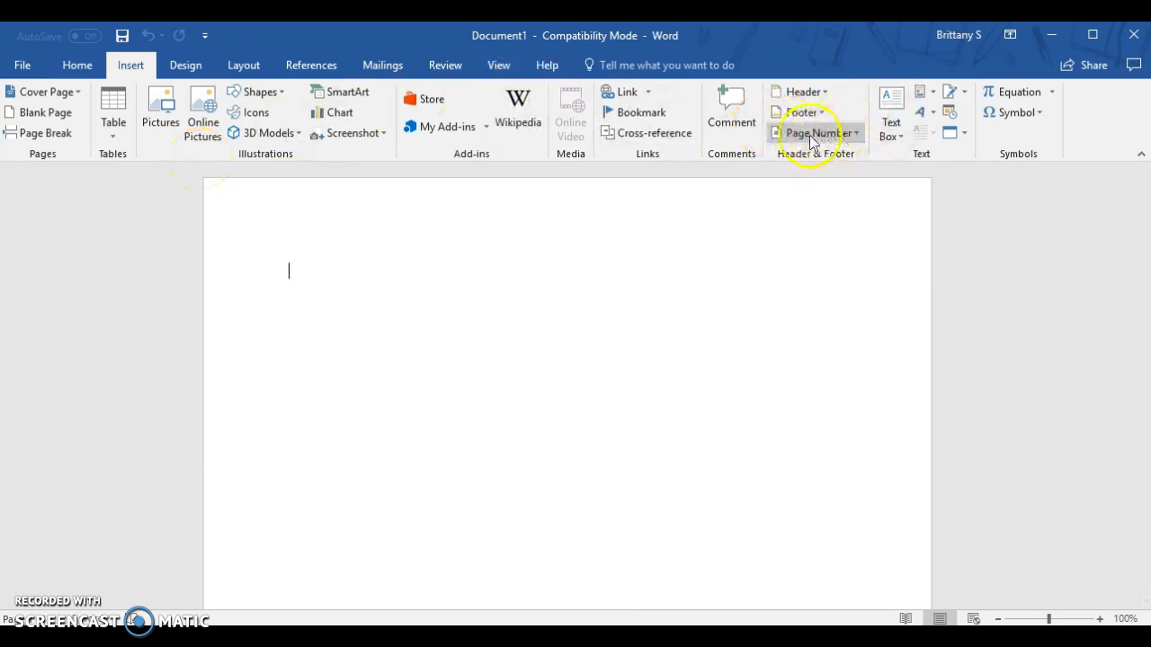
Step: Insert a Plain Number 3 page number at the top of the page and add "Lastname" before the number
click(838, 137)
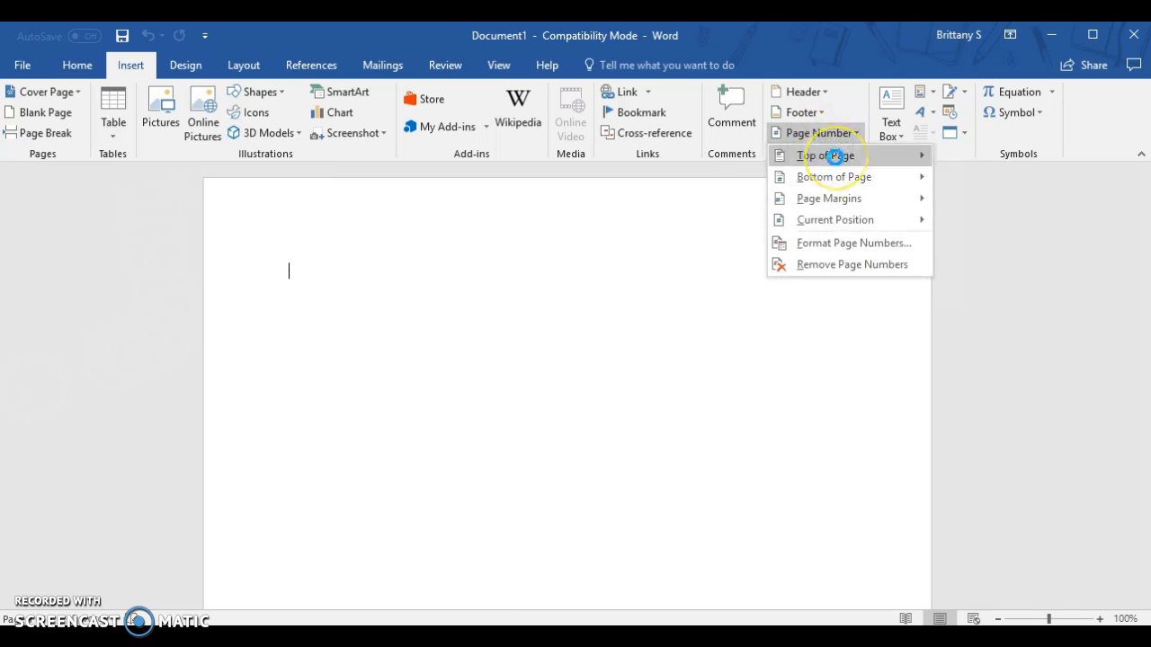
mouse_move(835, 157)
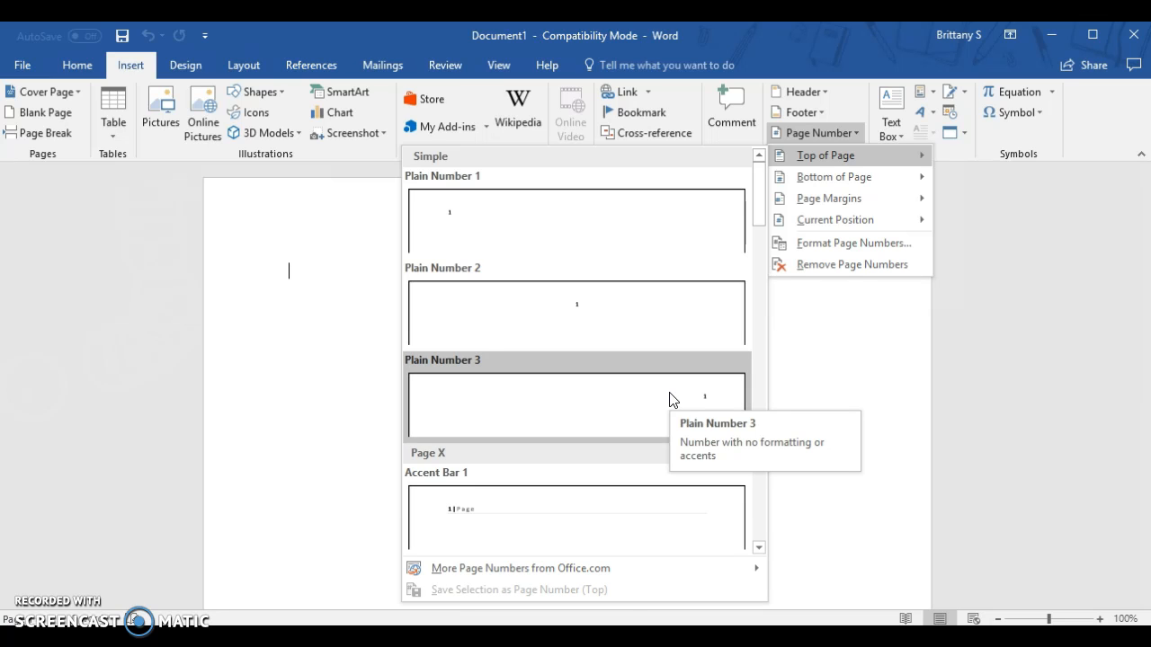
click(670, 400)
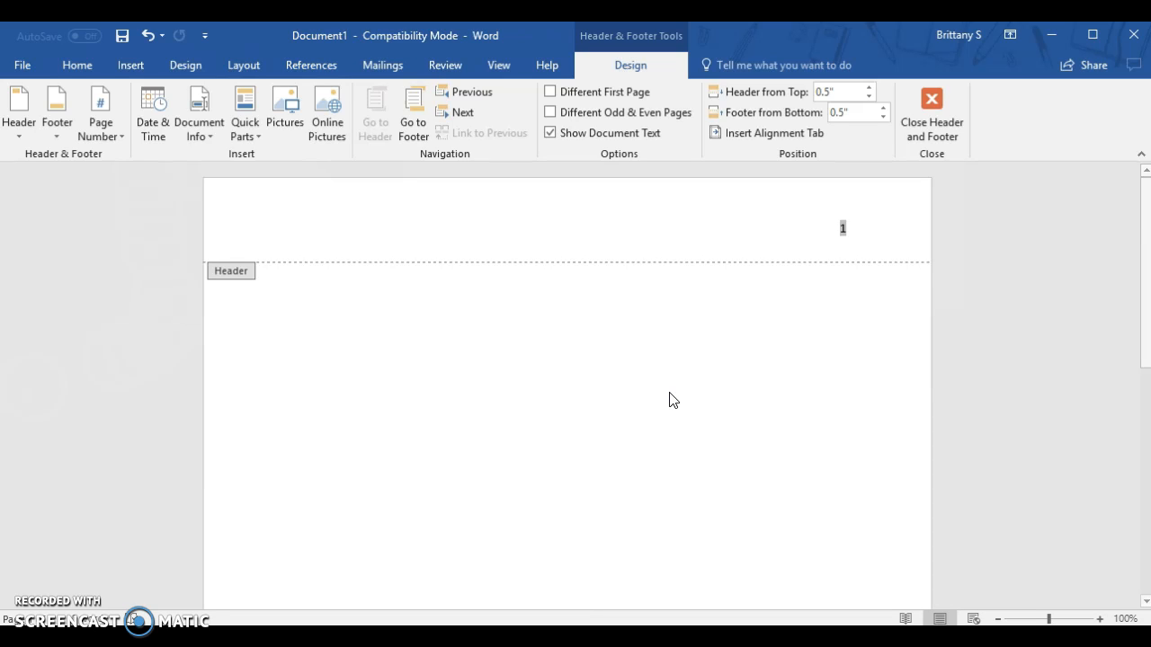
click(841, 231)
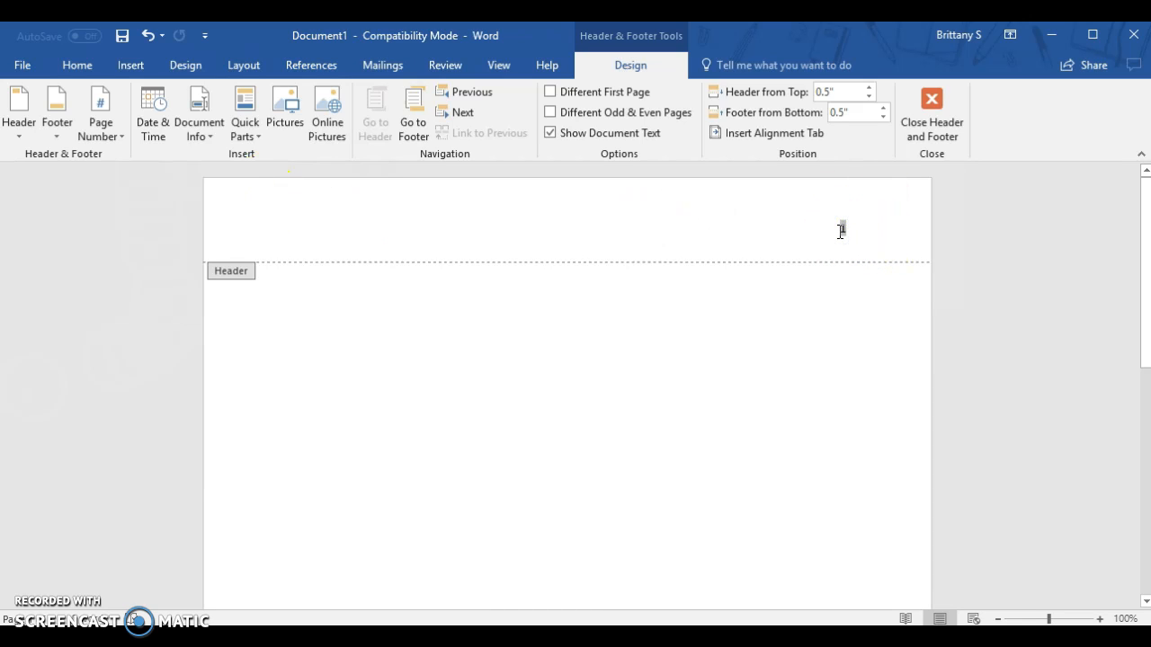
text(Lastname)
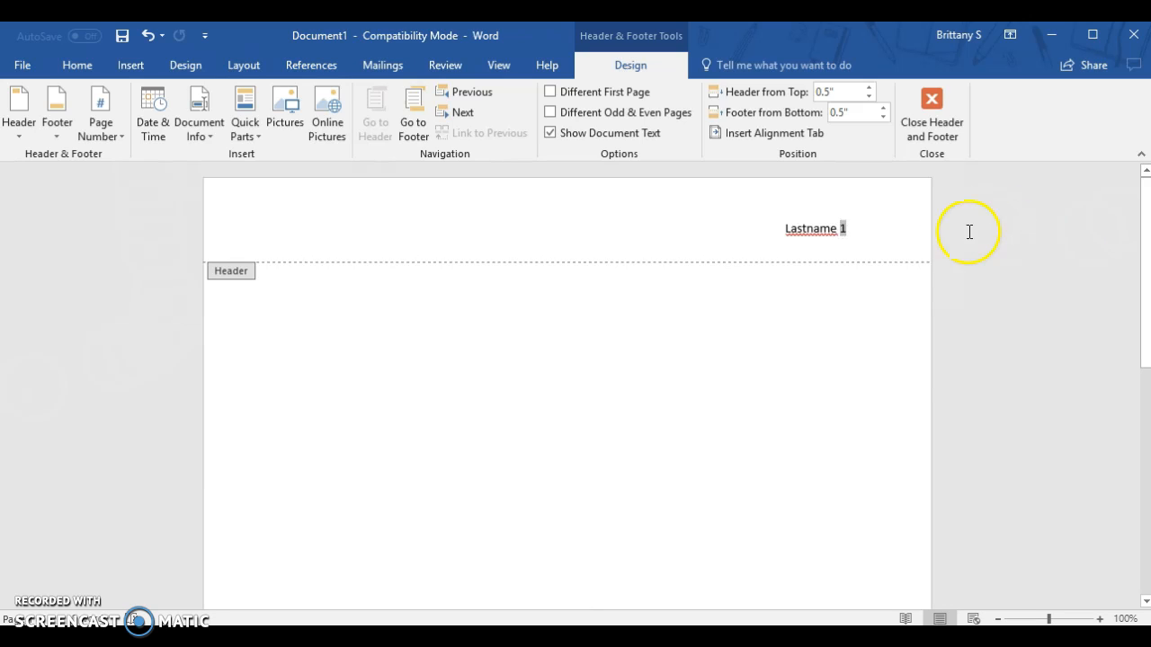
Step: Format the header's "Lastname" and page number as 12-point Times New Roman, and close the header
drag(847, 230, 793, 236)
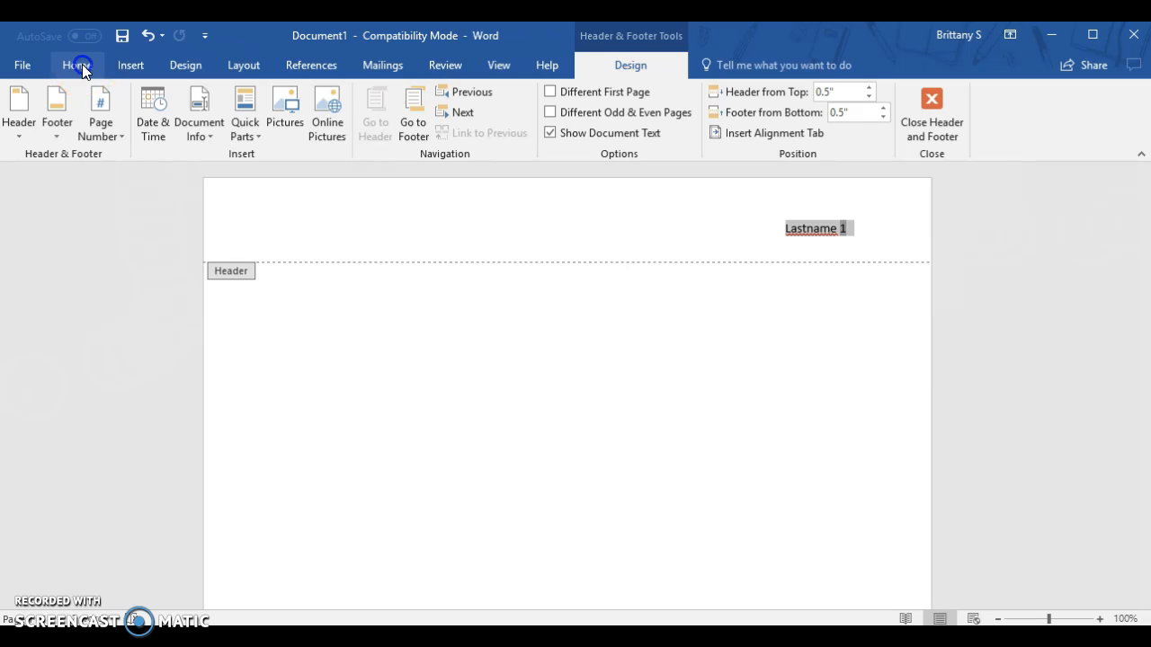
click(82, 64)
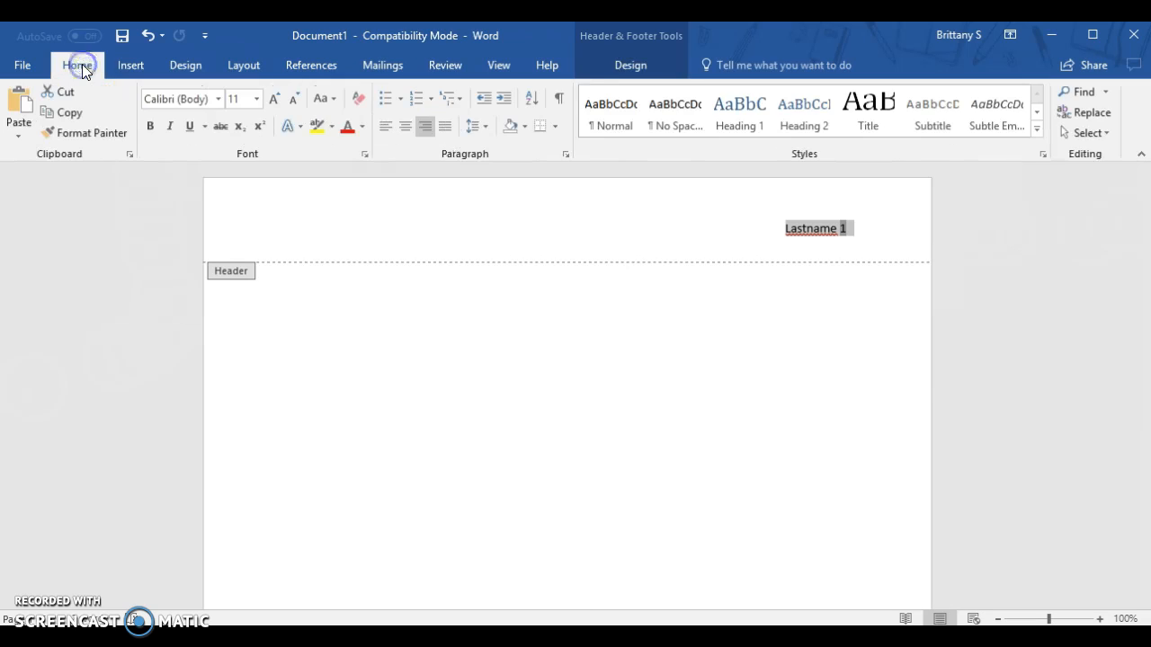
click(258, 99)
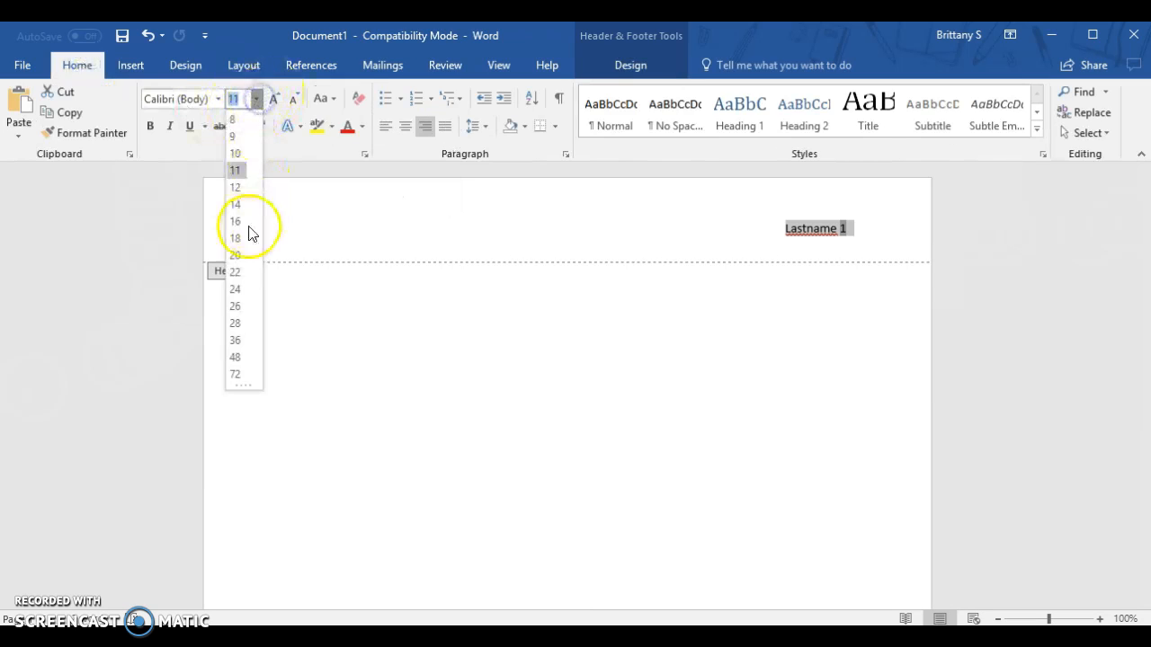
click(238, 189)
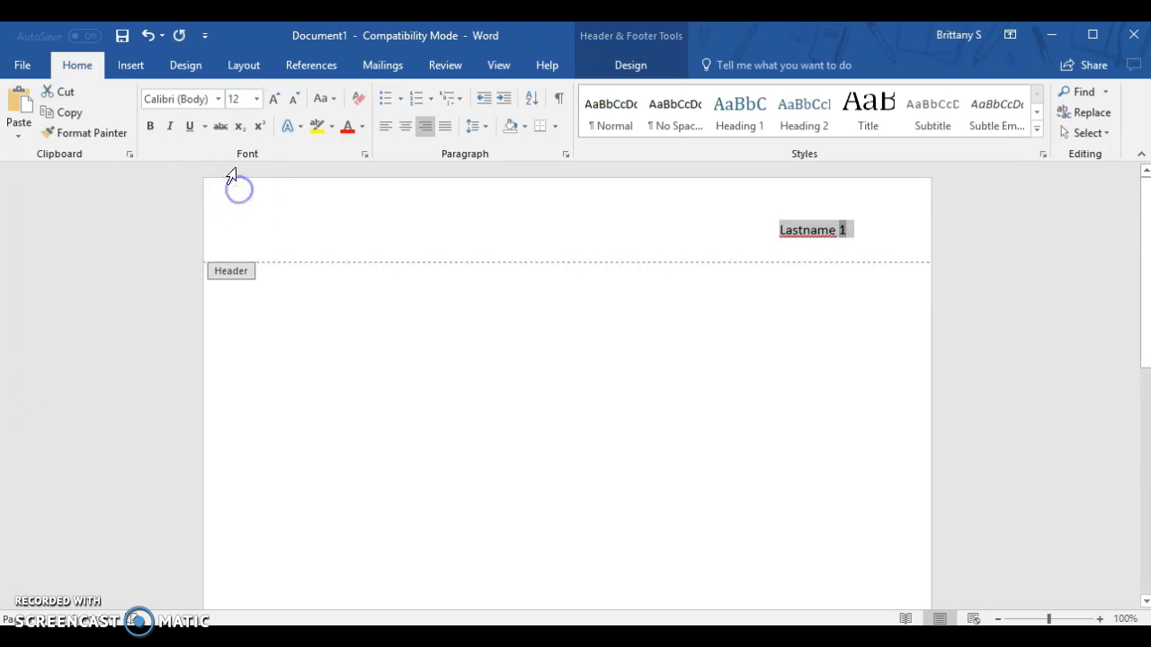
click(217, 99)
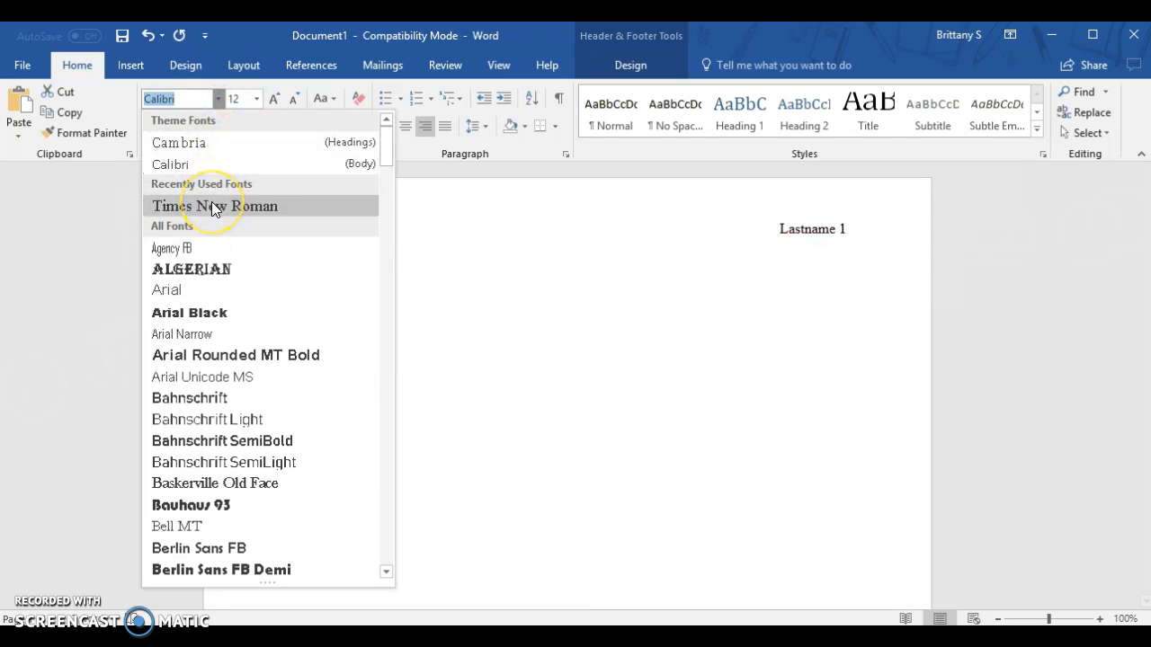
click(213, 207)
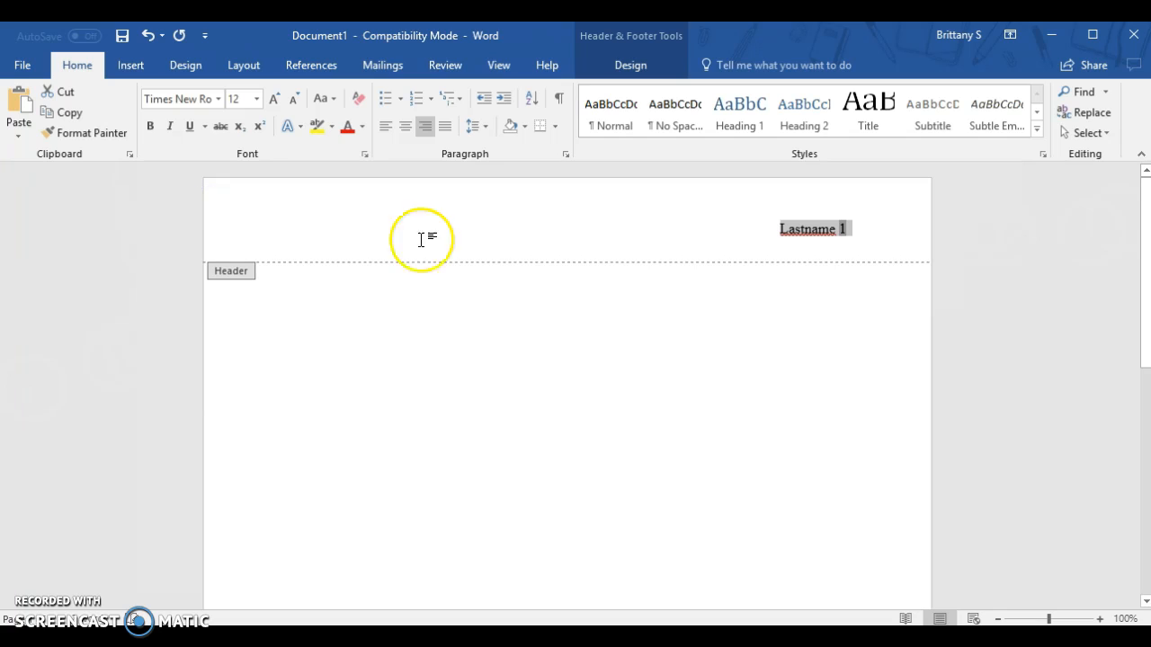
click(635, 66)
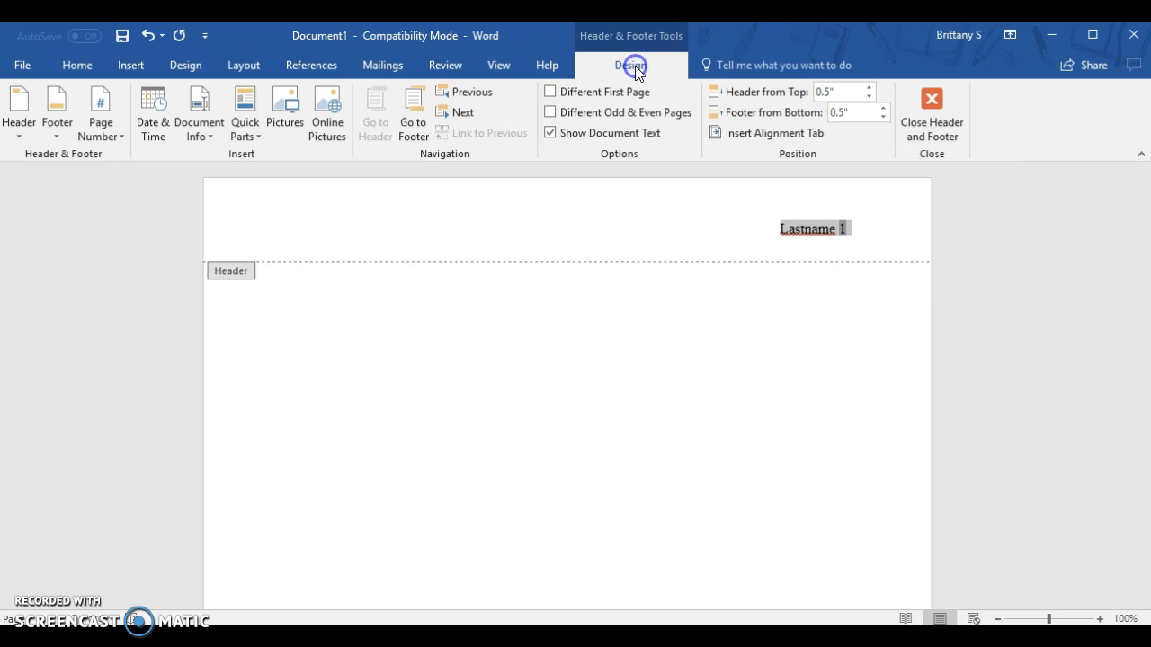
click(919, 117)
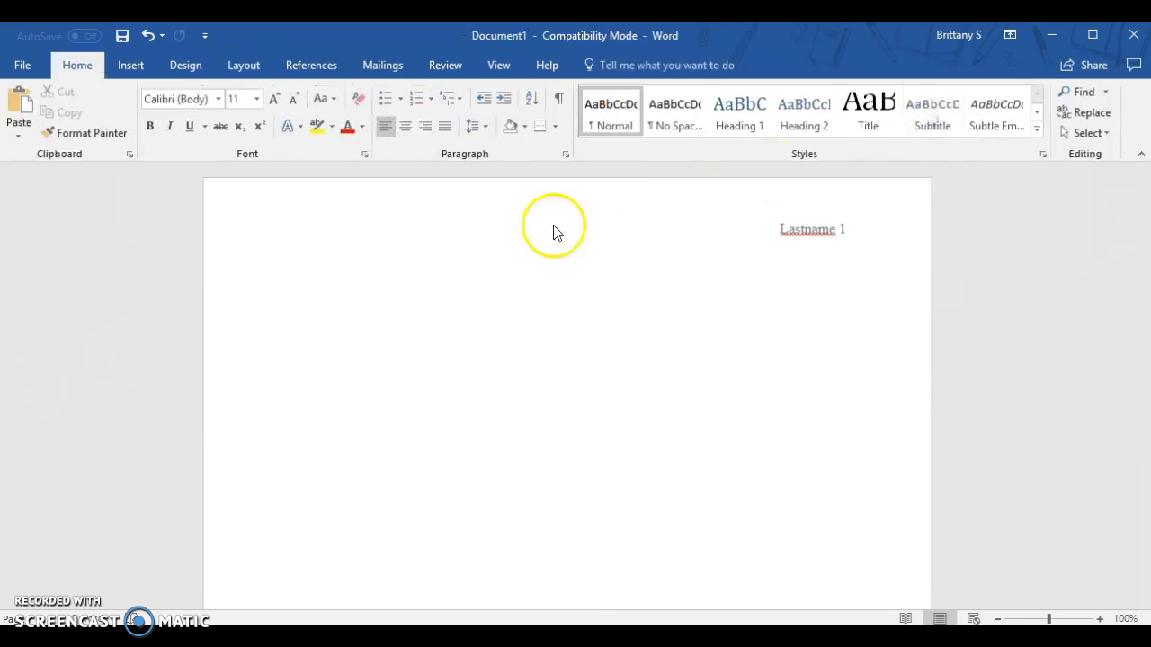
Step: Apply the Normal margins preset, with 1" on all sides, to the document
click(328, 225)
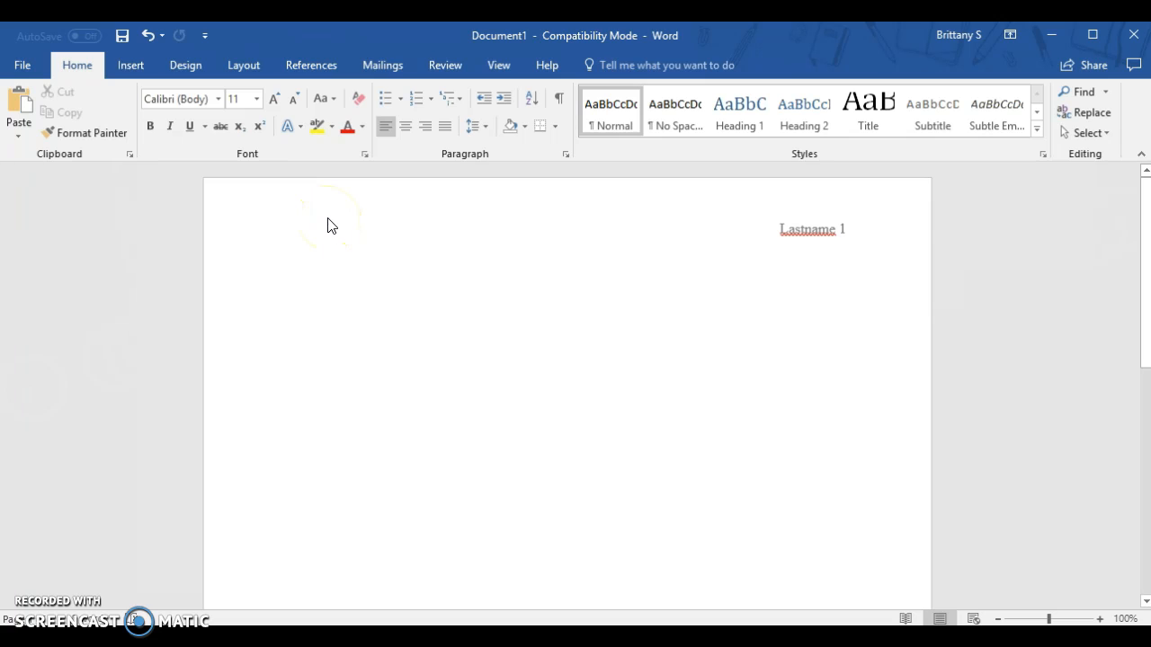
click(250, 72)
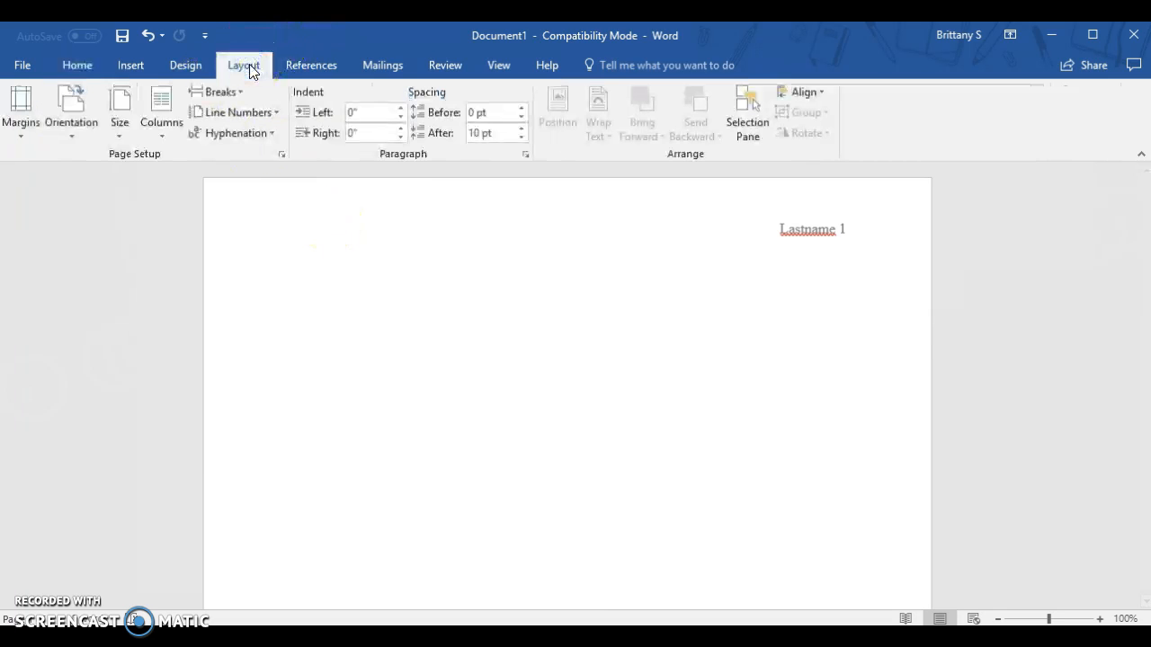
click(18, 144)
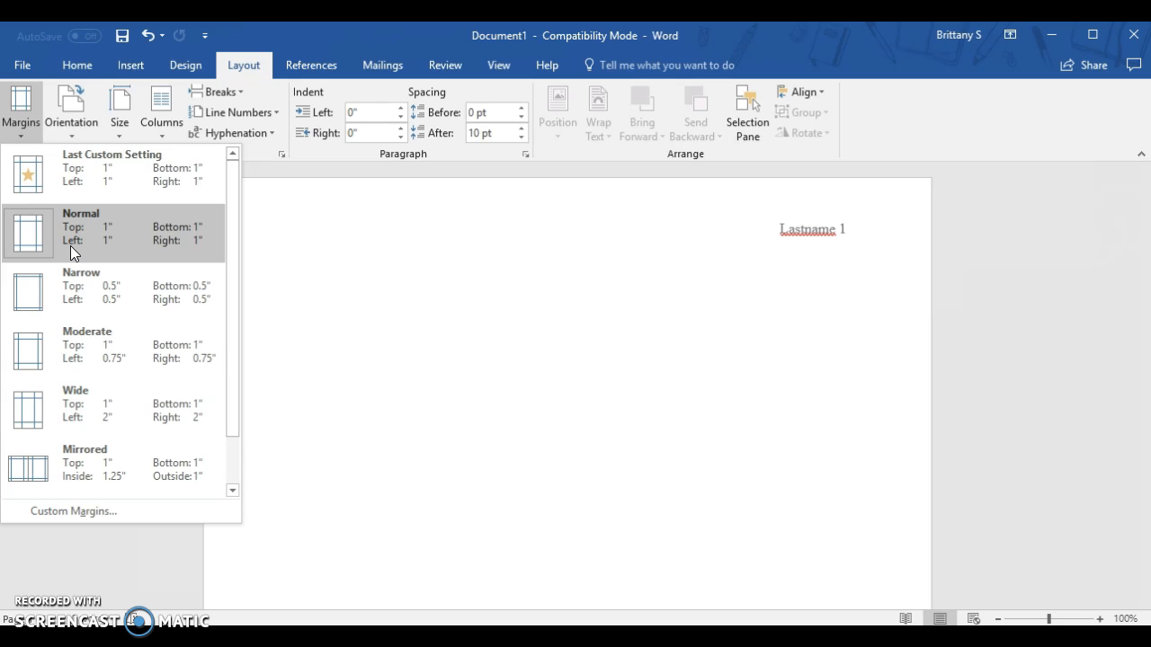
click(70, 246)
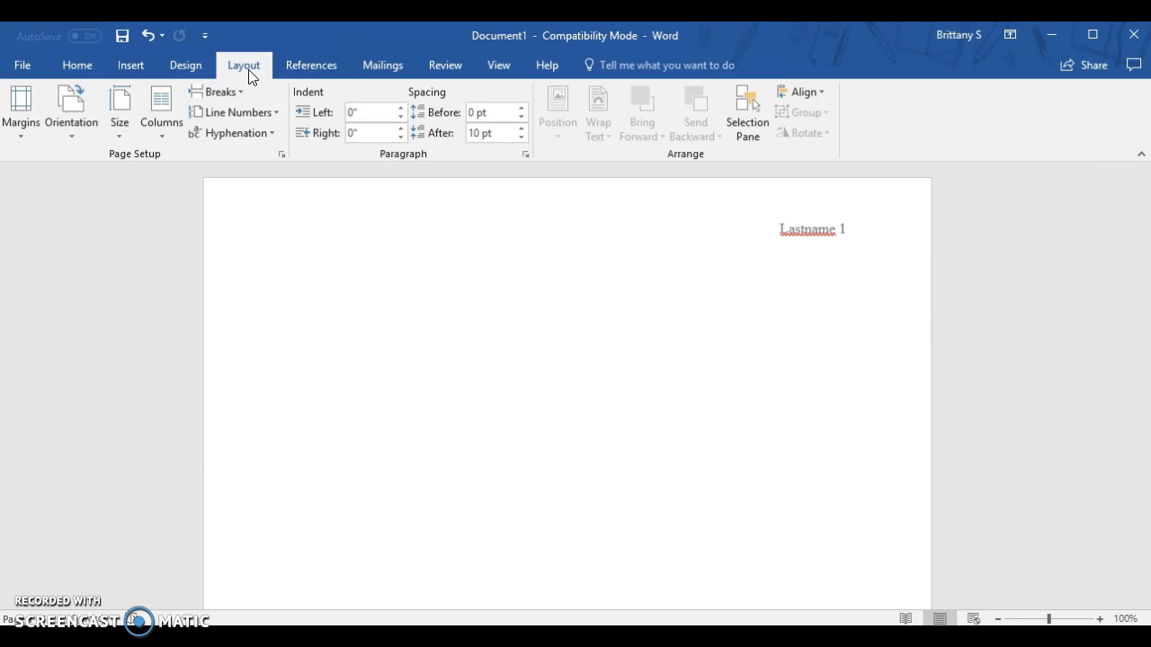
Step: Set the line spacing of the body paragraph to Double in the paragraph settings
click(86, 66)
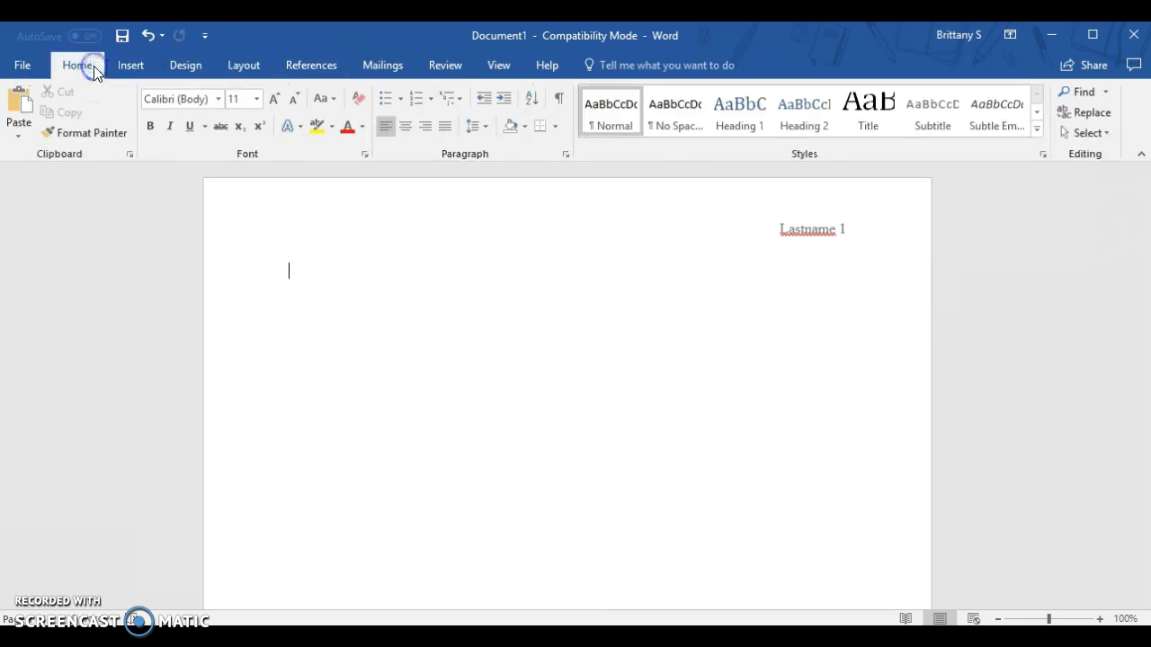
click(471, 133)
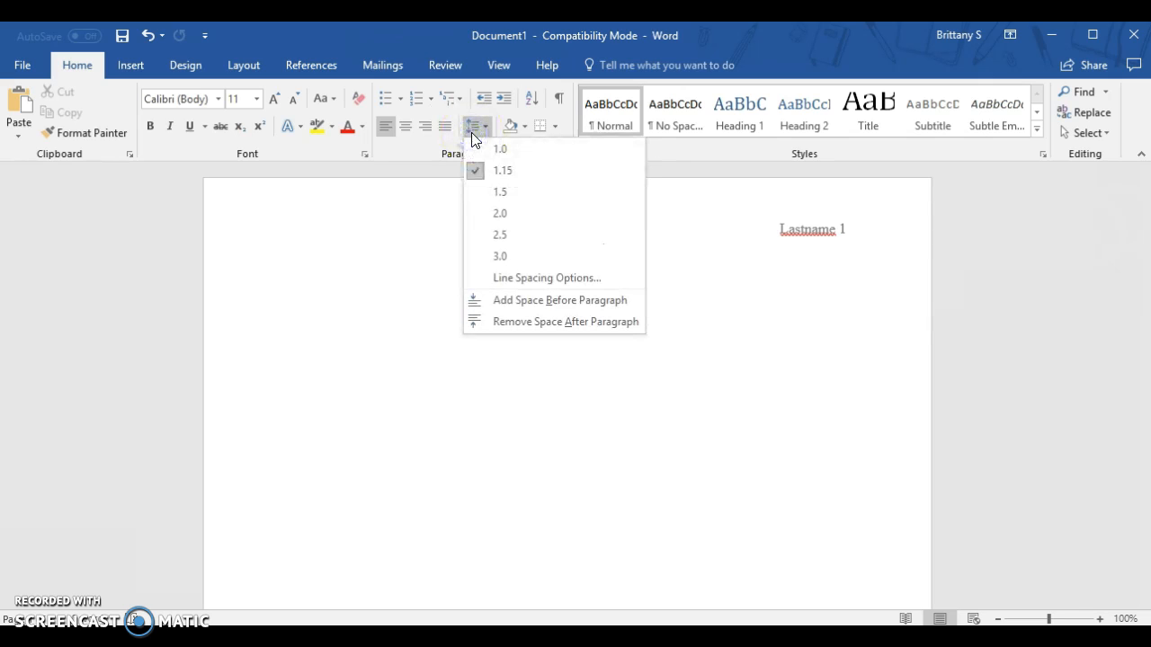
click(500, 279)
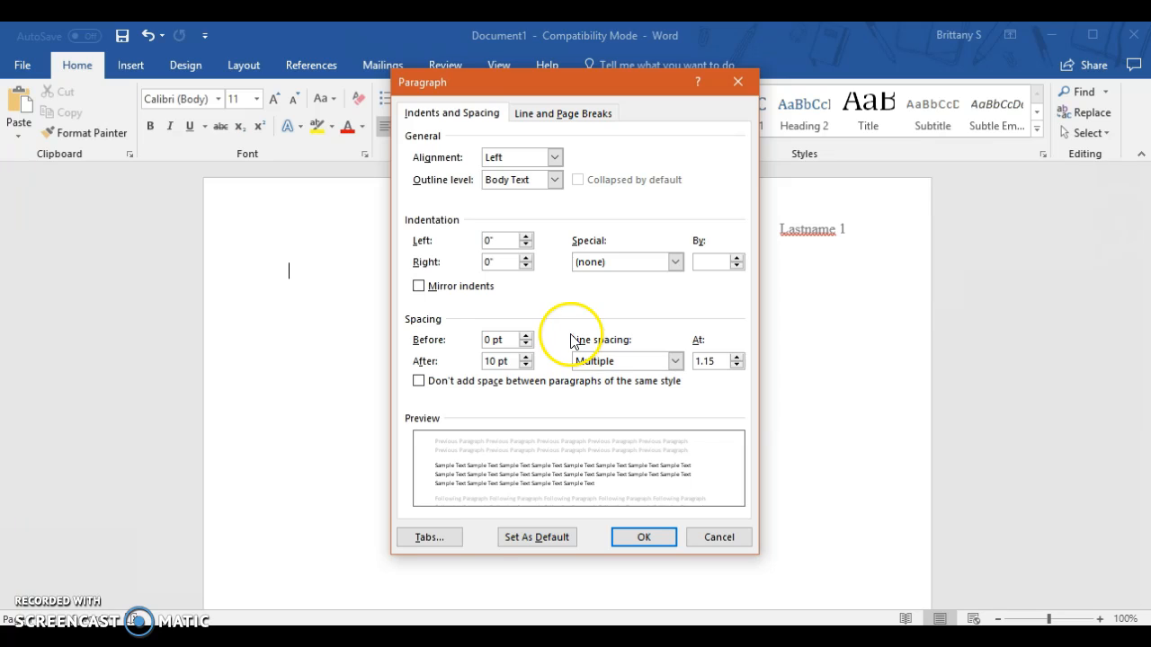
click(675, 361)
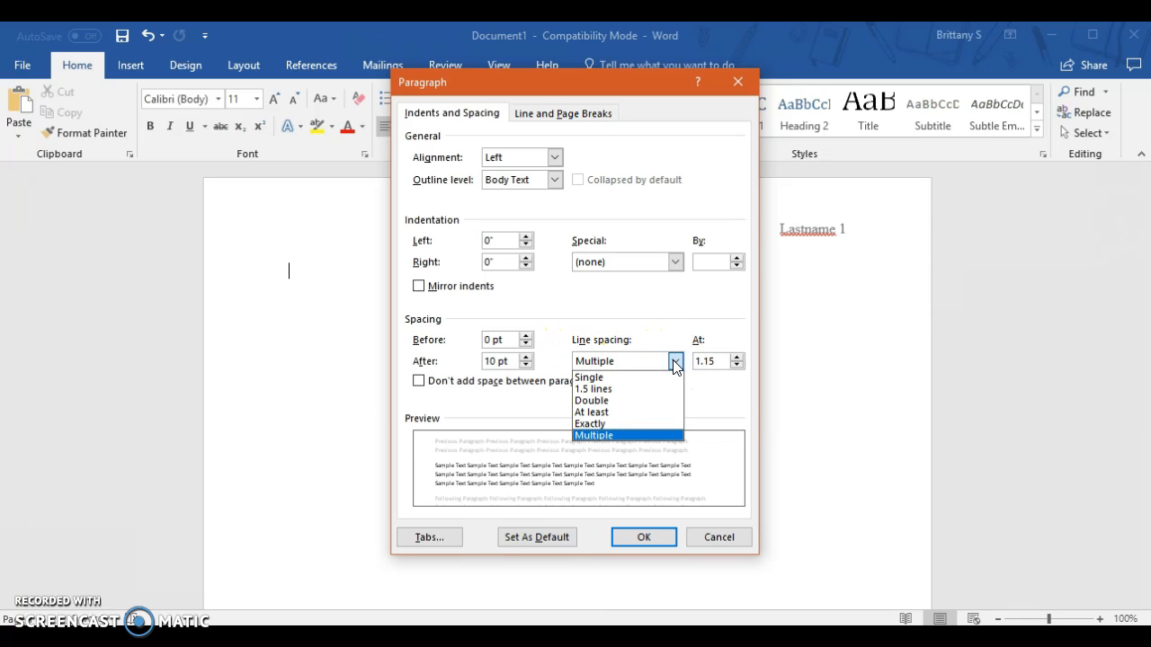
click(614, 401)
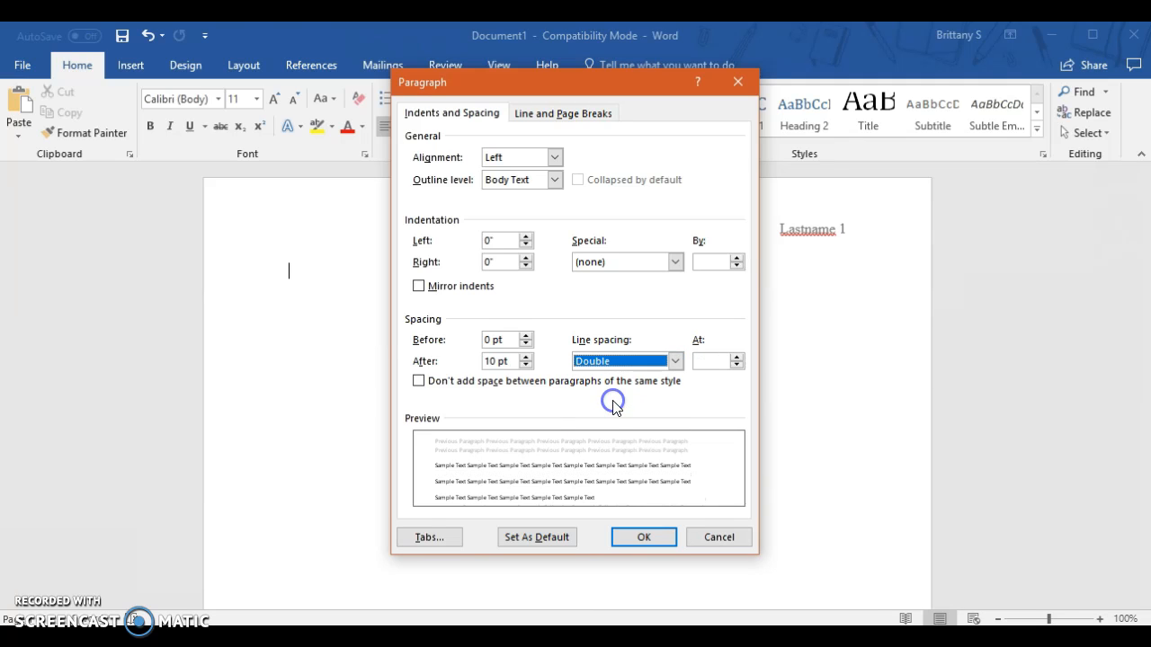
click(644, 537)
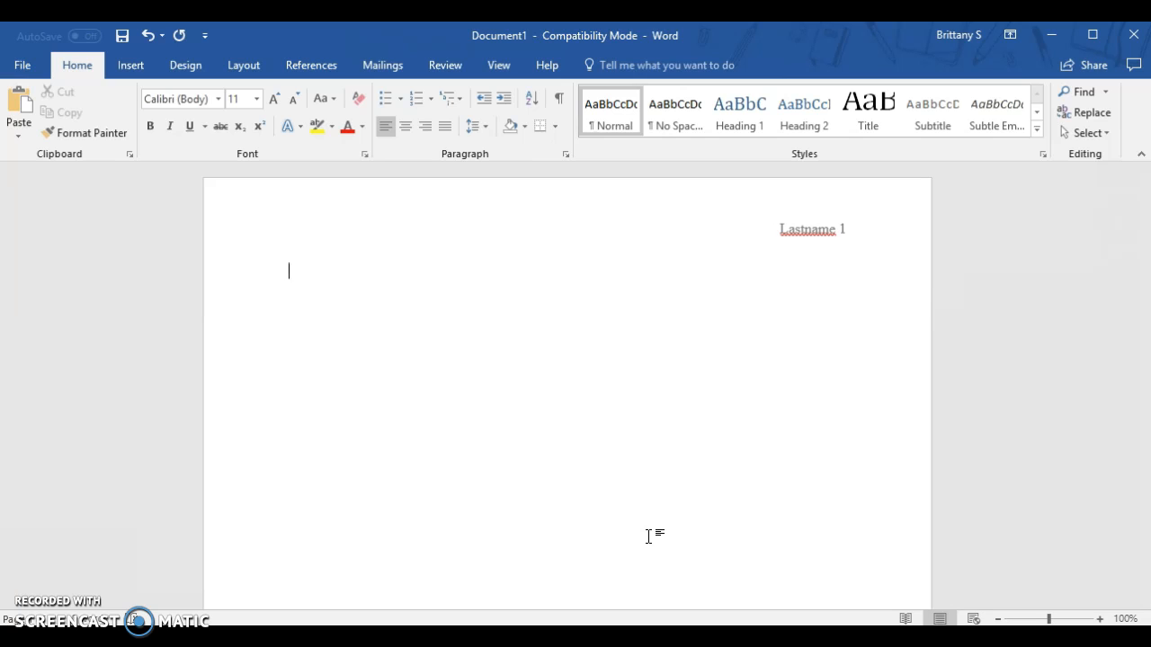
Step: Remove the space after the body paragraph
click(479, 136)
click(514, 322)
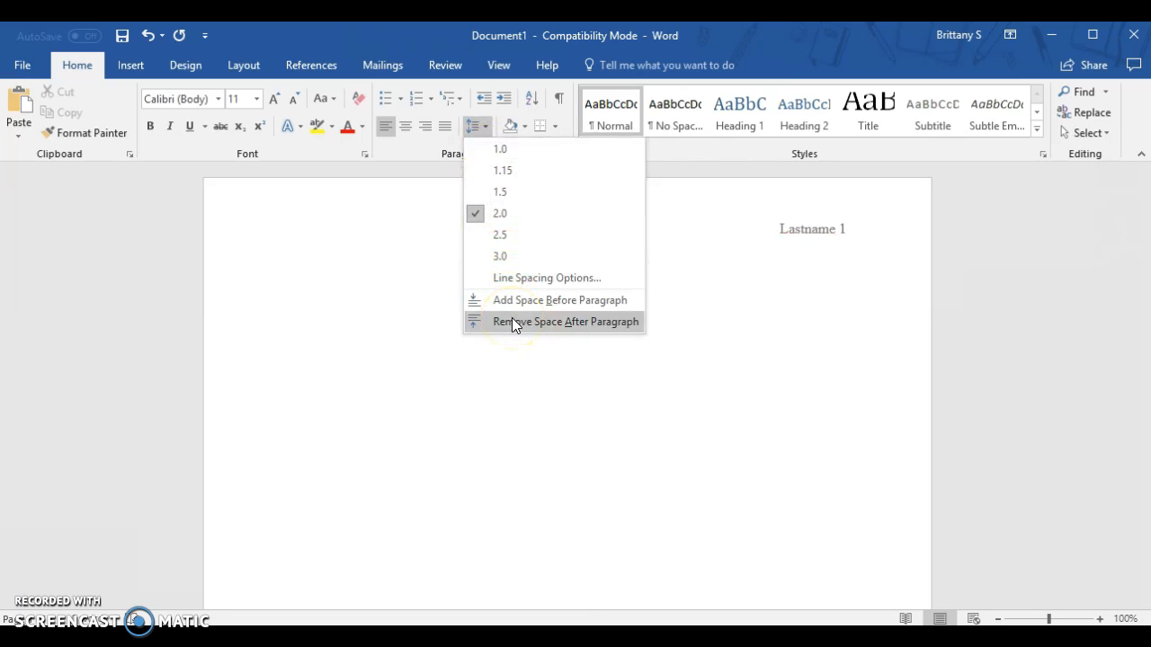
click(512, 322)
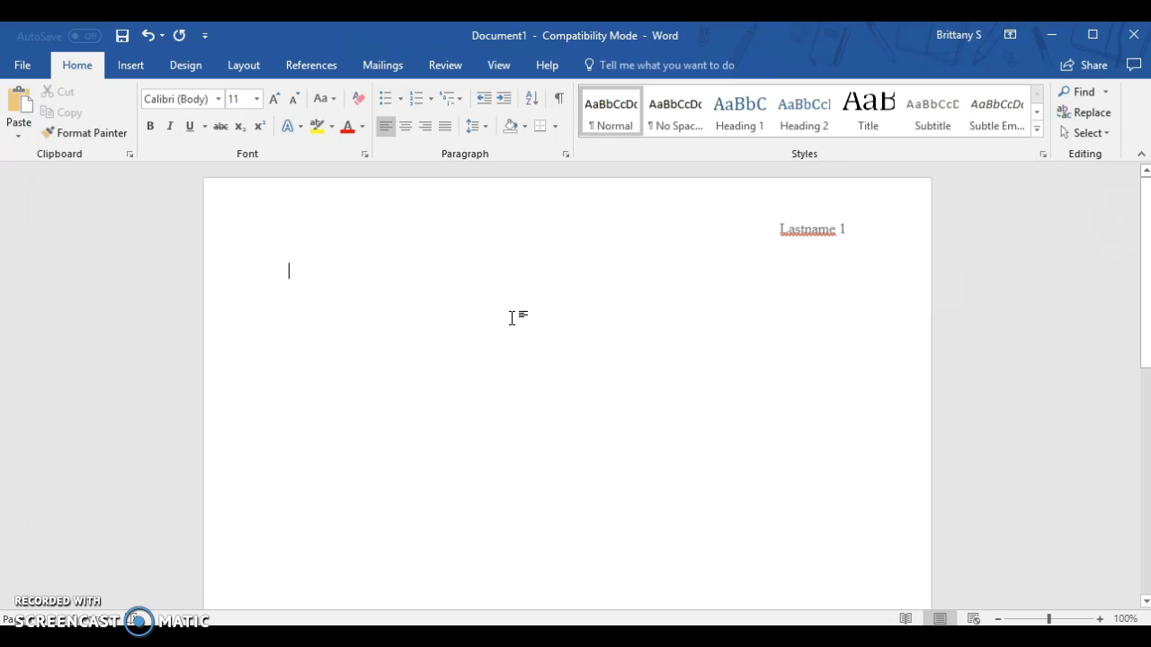
click(481, 133)
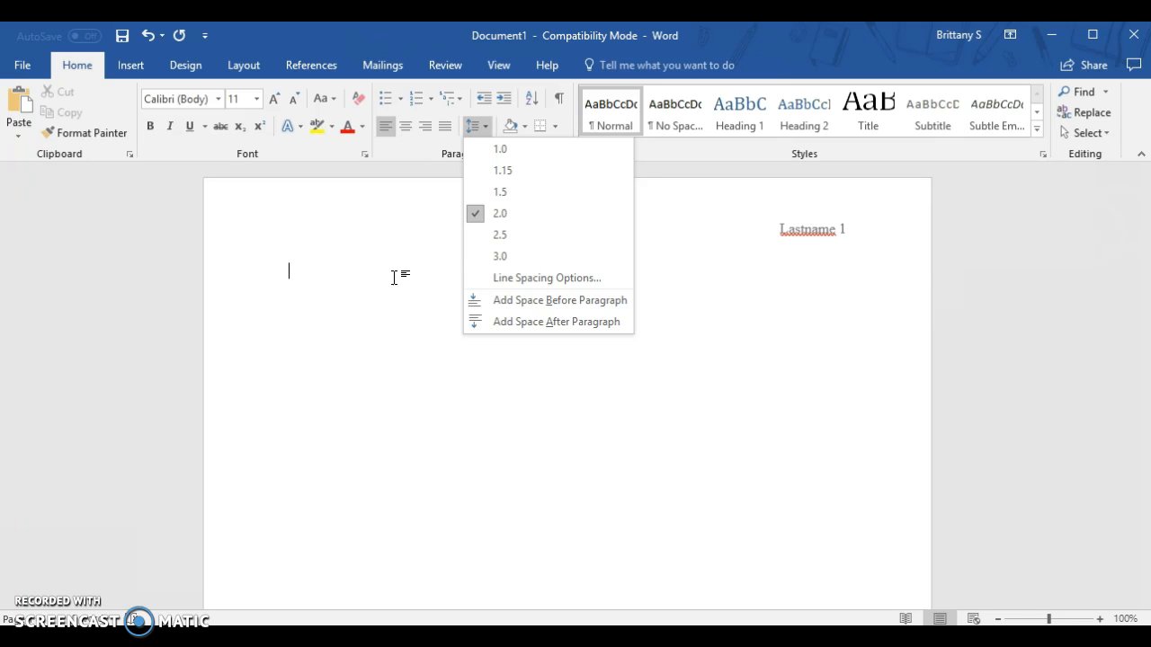
Step: Set the body text to 12-point Times New Roman with left alignment
click(218, 100)
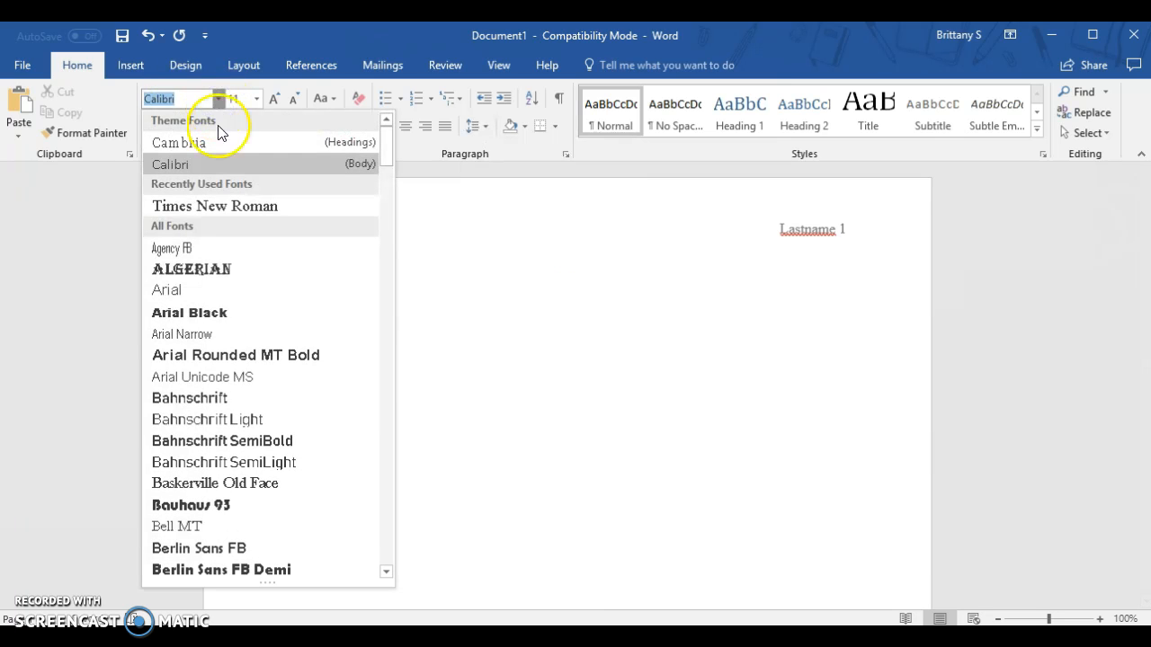
click(214, 208)
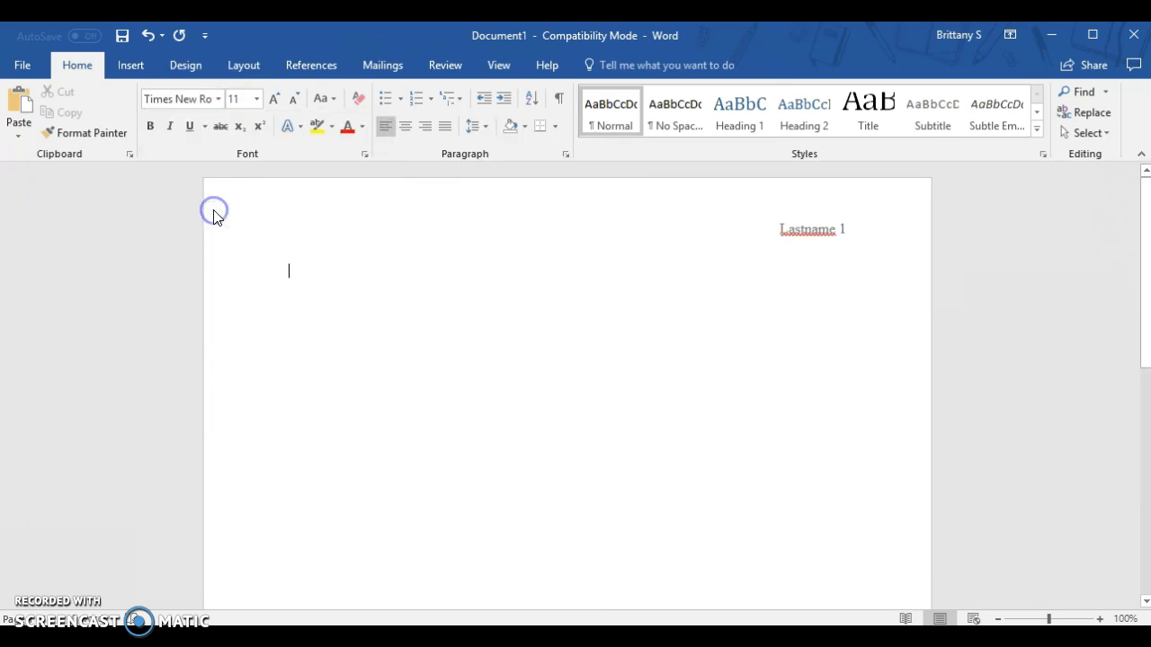
click(257, 99)
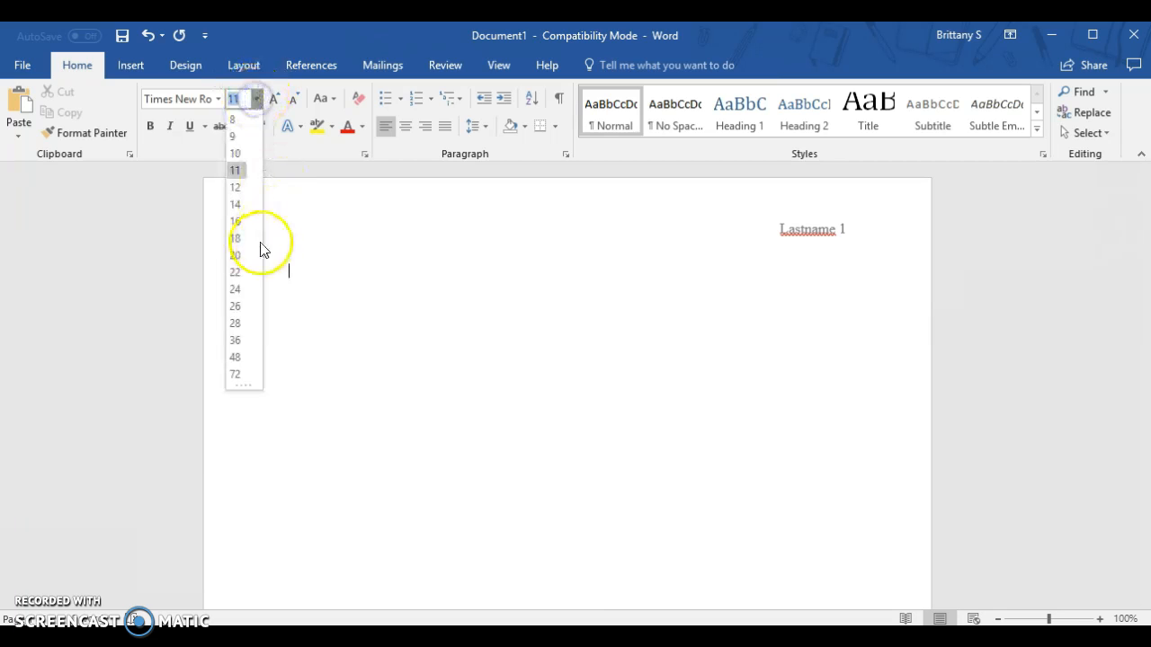
click(238, 188)
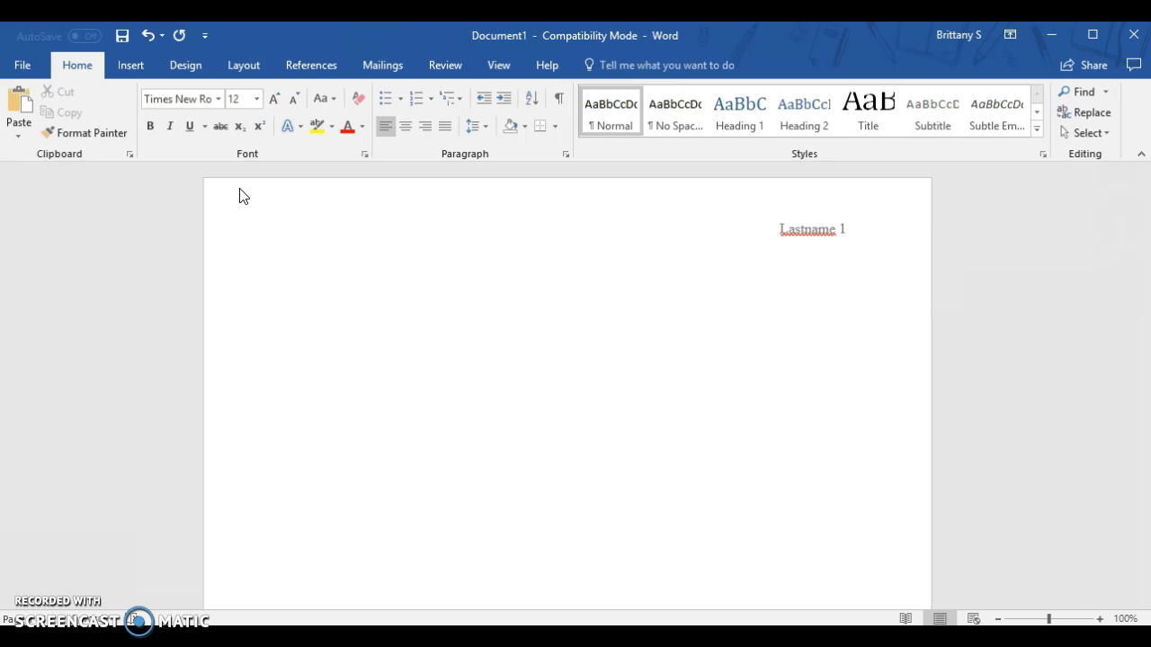
click(387, 129)
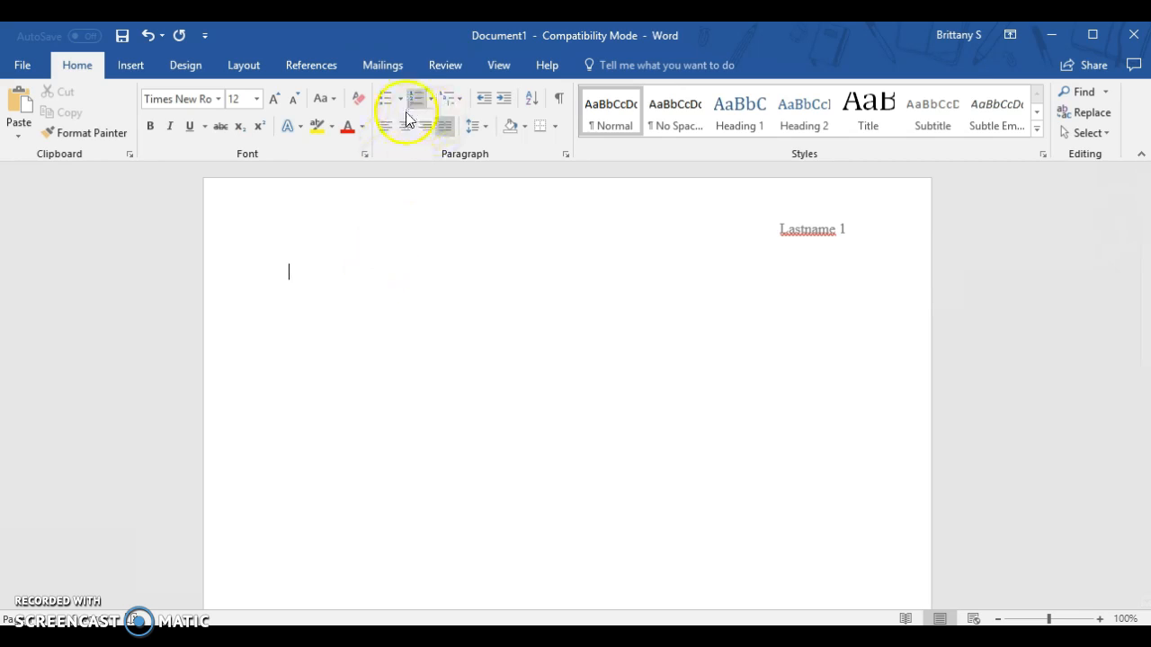
click(390, 128)
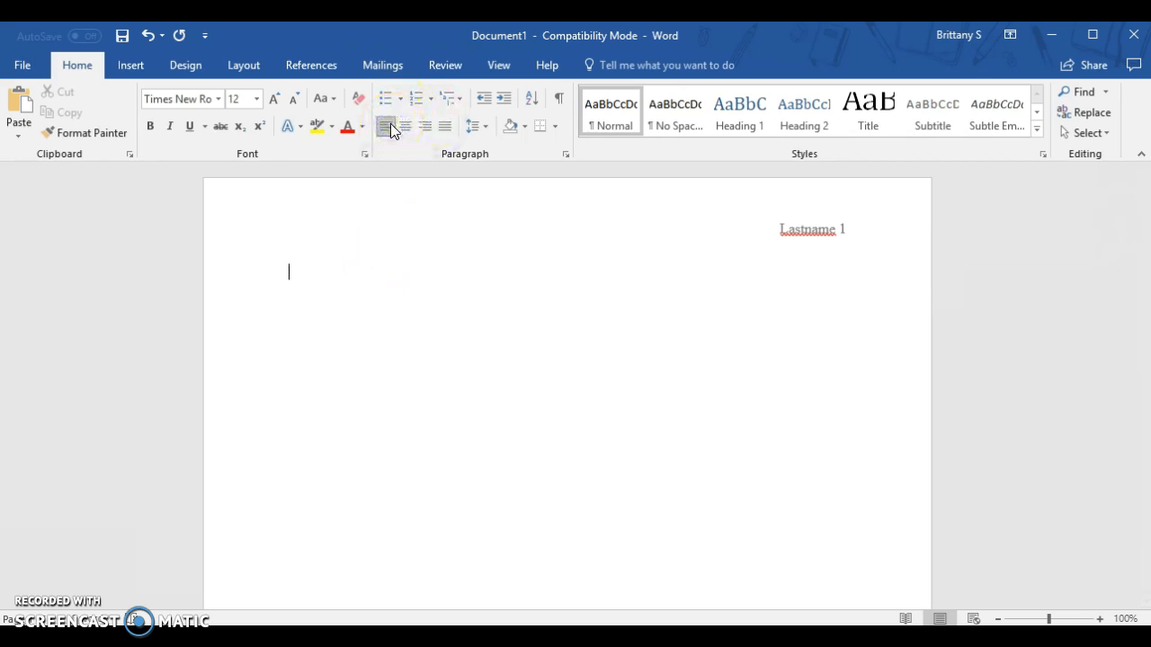
Step: Write "Last name First name" as the first line of the body heading and start a new line
click(314, 283)
text(Last name)
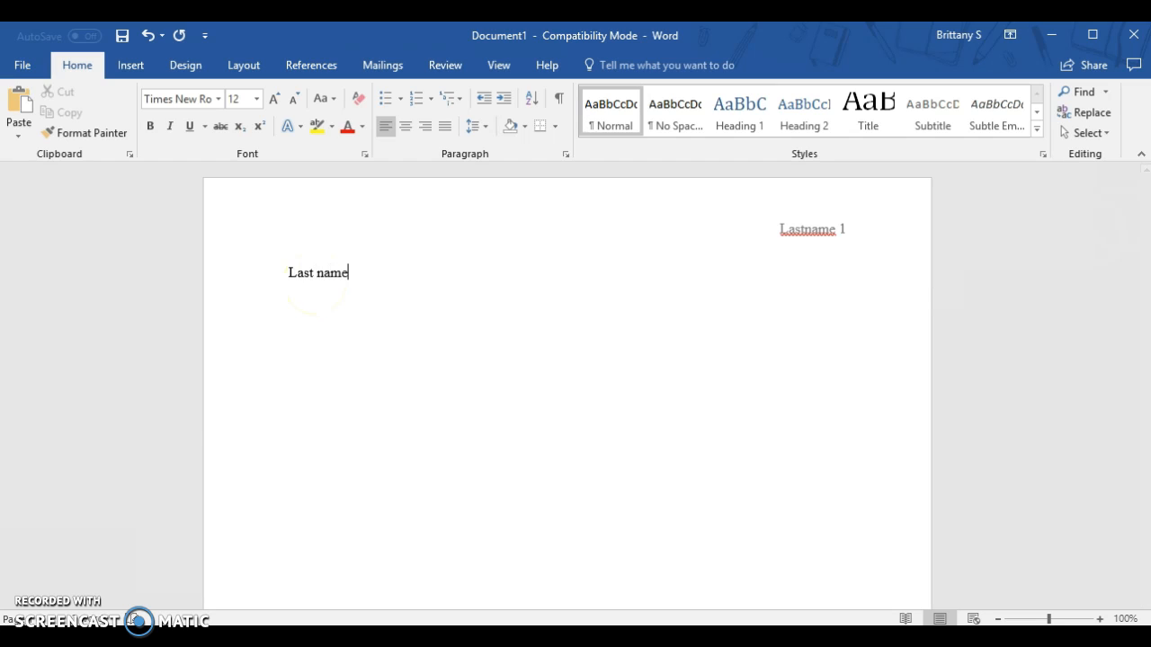
text( firs)
key(BackSpace)
key(BackSpace)
key(BackSpace)
key(BackSpace)
text(Fir)
key(BackSpace)
key(BackSpace)
text(irst name)
key(Return)
Step: Add the heading lines "Instructors name", "Class" and "Date" below the name line, followed by a new line
text(Instructors name)
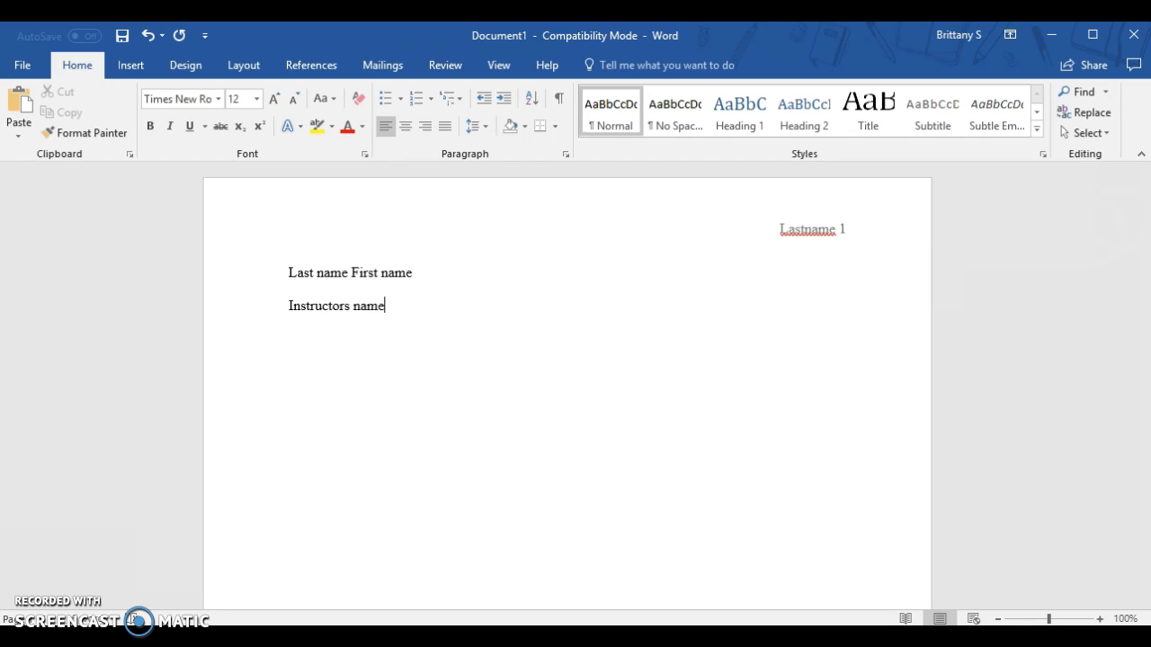
key(Return)
text(Clad)
key(BackSpace)
text(ss)
key(Return)
text(Date)
key(Return)
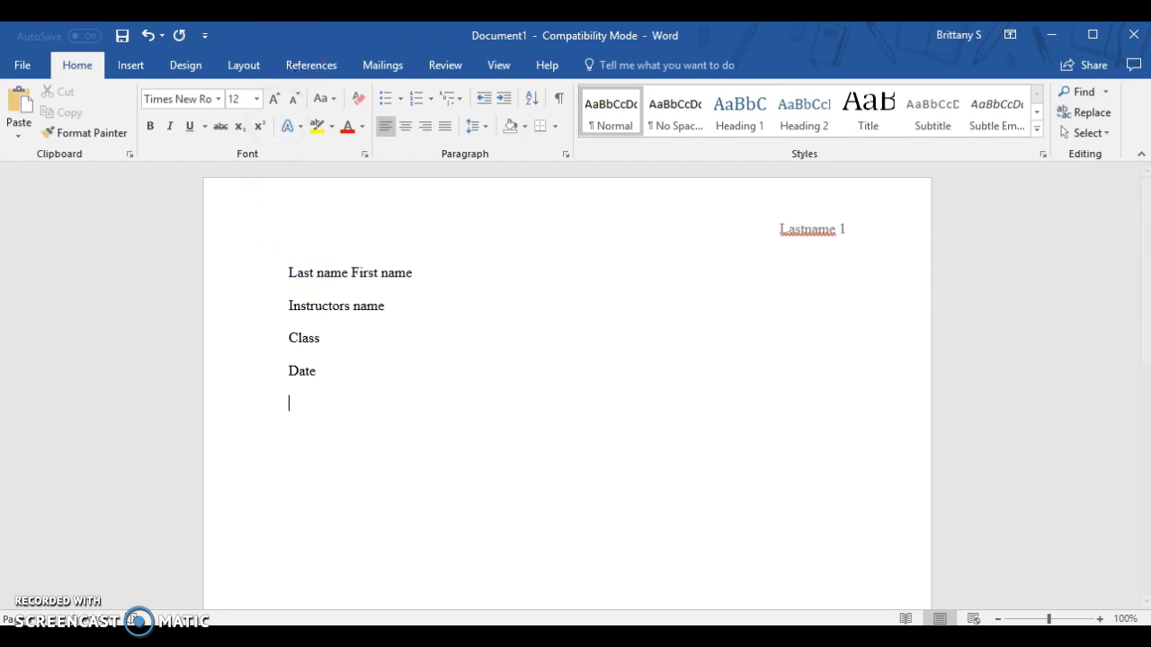
Step: Add the centered line "Title" below the date
click(403, 130)
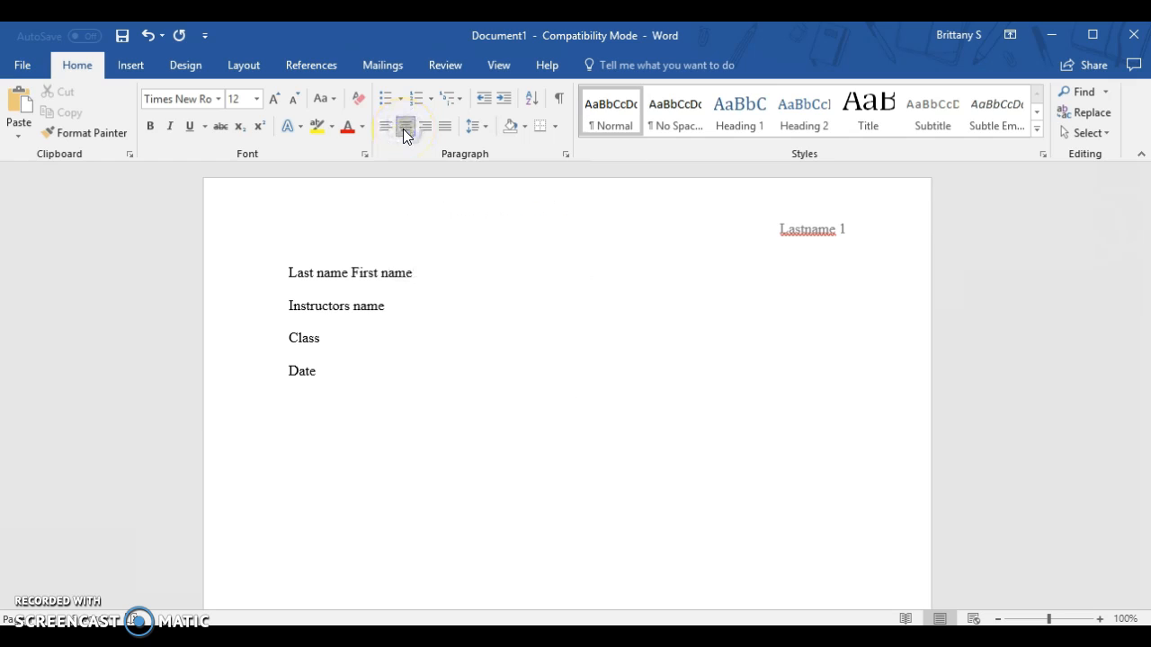
text(Title)
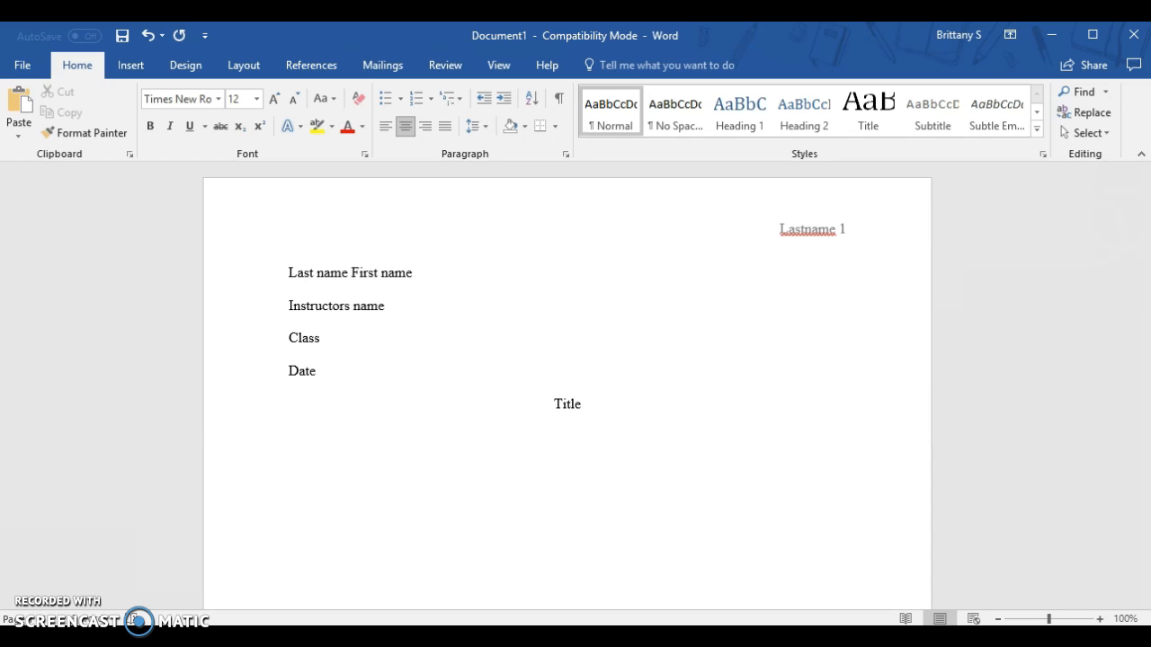